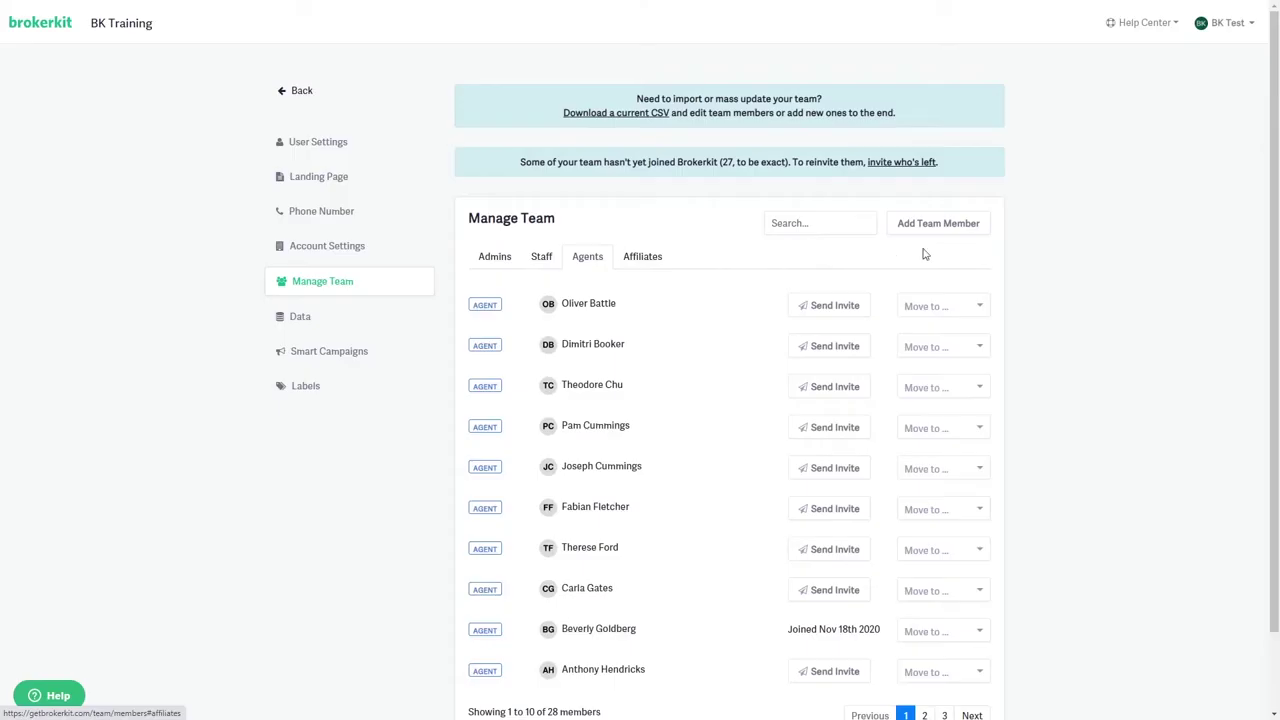
Open Invite Agents from the BK Test account menu and review the custom invite message.
{"action": "scroll", "coordinate": [1036, 258], "scroll_direction": "down", "scroll_amount": 1}
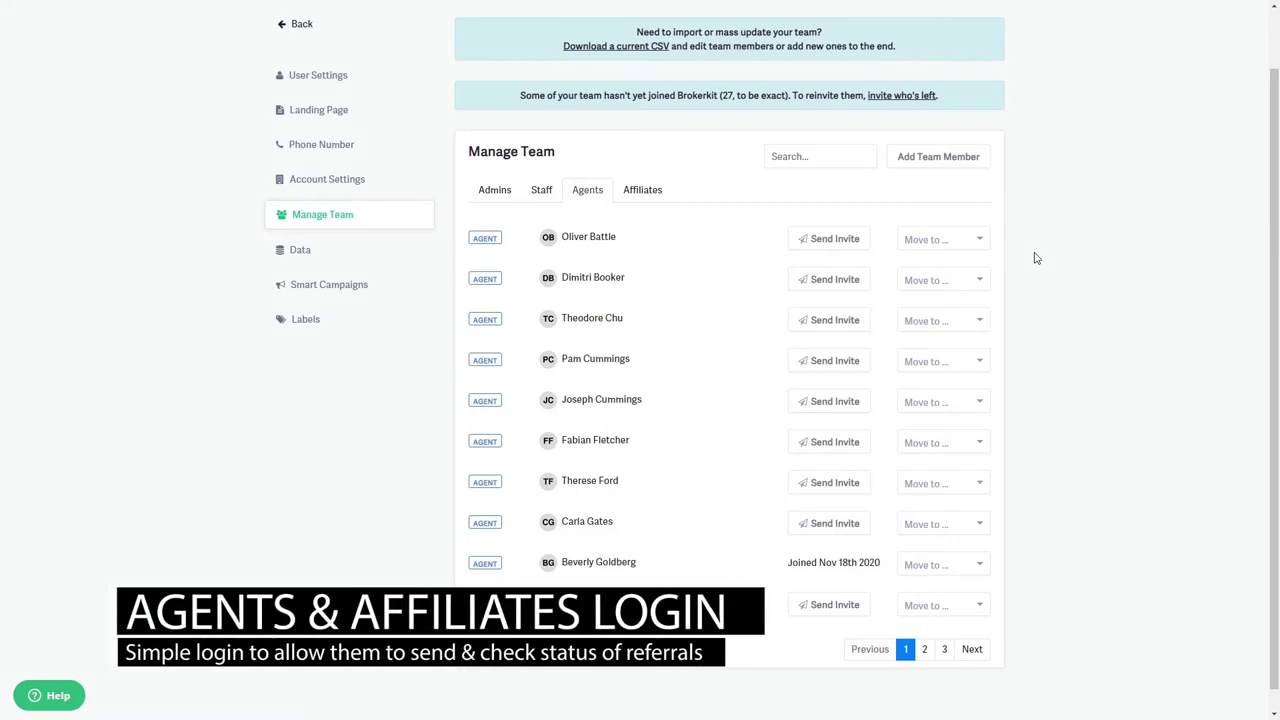
{"action": "left_click", "coordinate": [640, 192]}
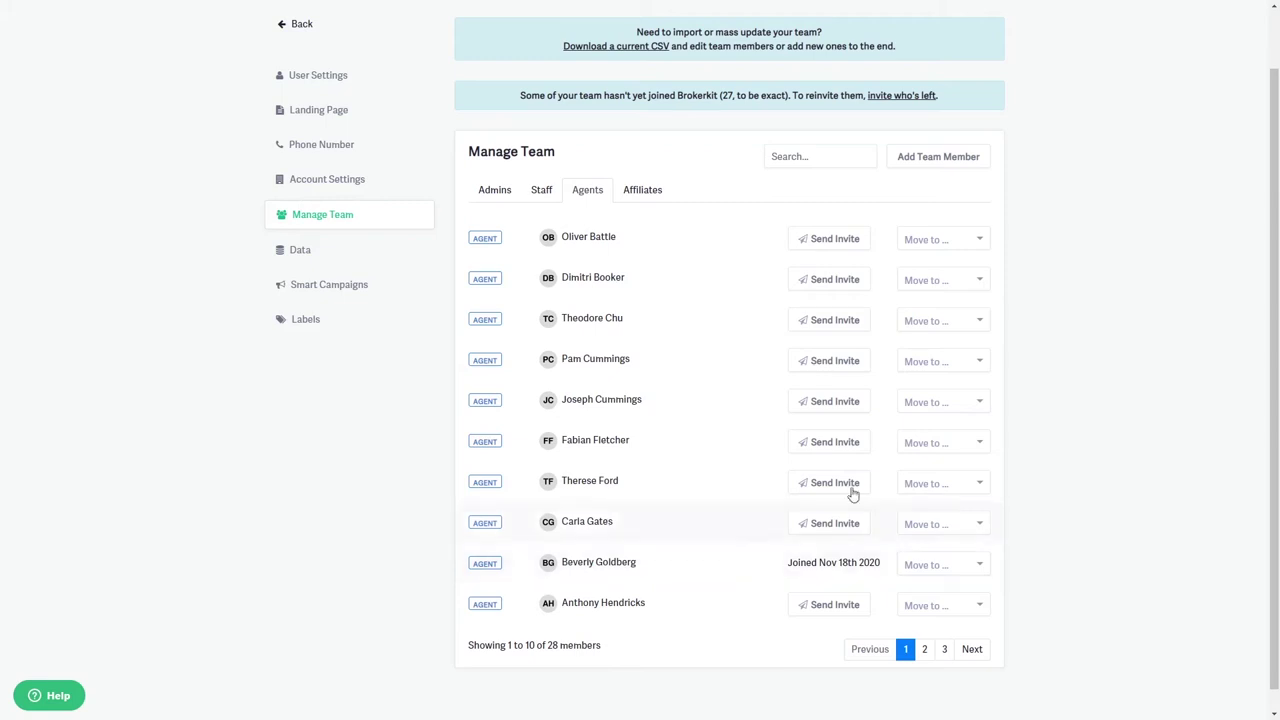
{"action": "scroll", "coordinate": [1205, 110], "scroll_direction": "up", "scroll_amount": 1}
{"action": "left_click", "coordinate": [1236, 24]}
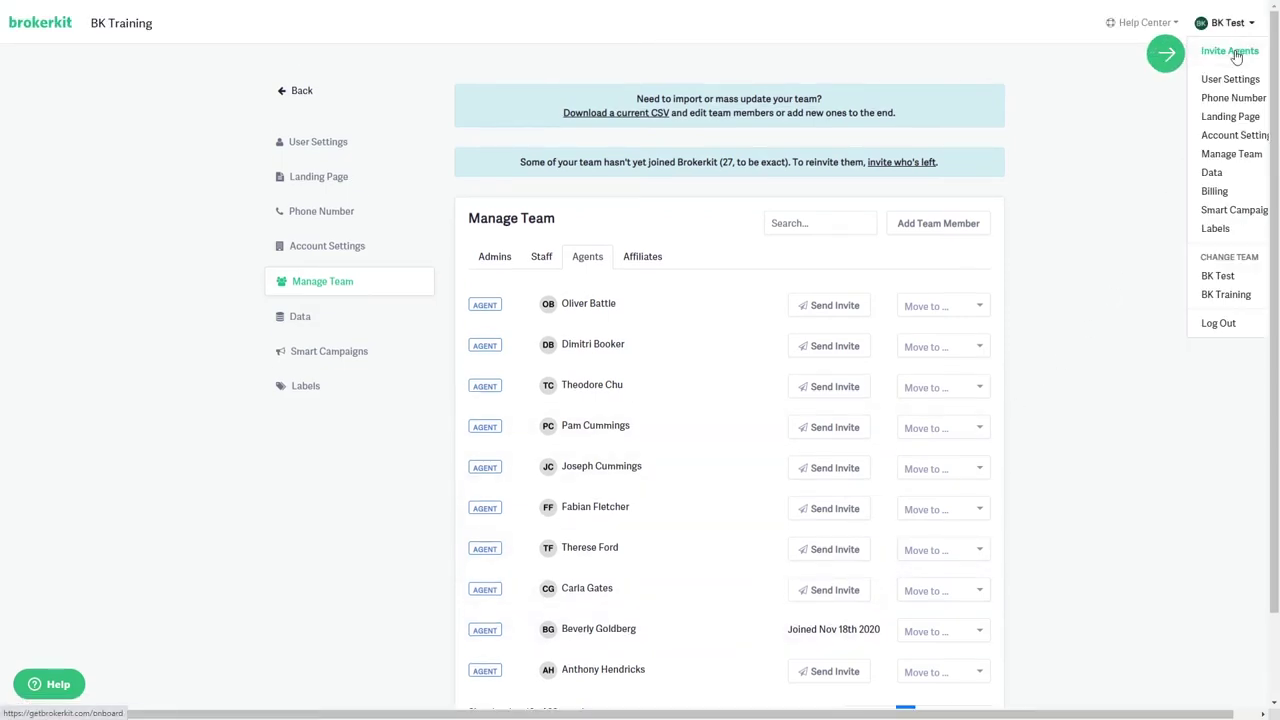
{"action": "left_click", "coordinate": [1236, 51]}
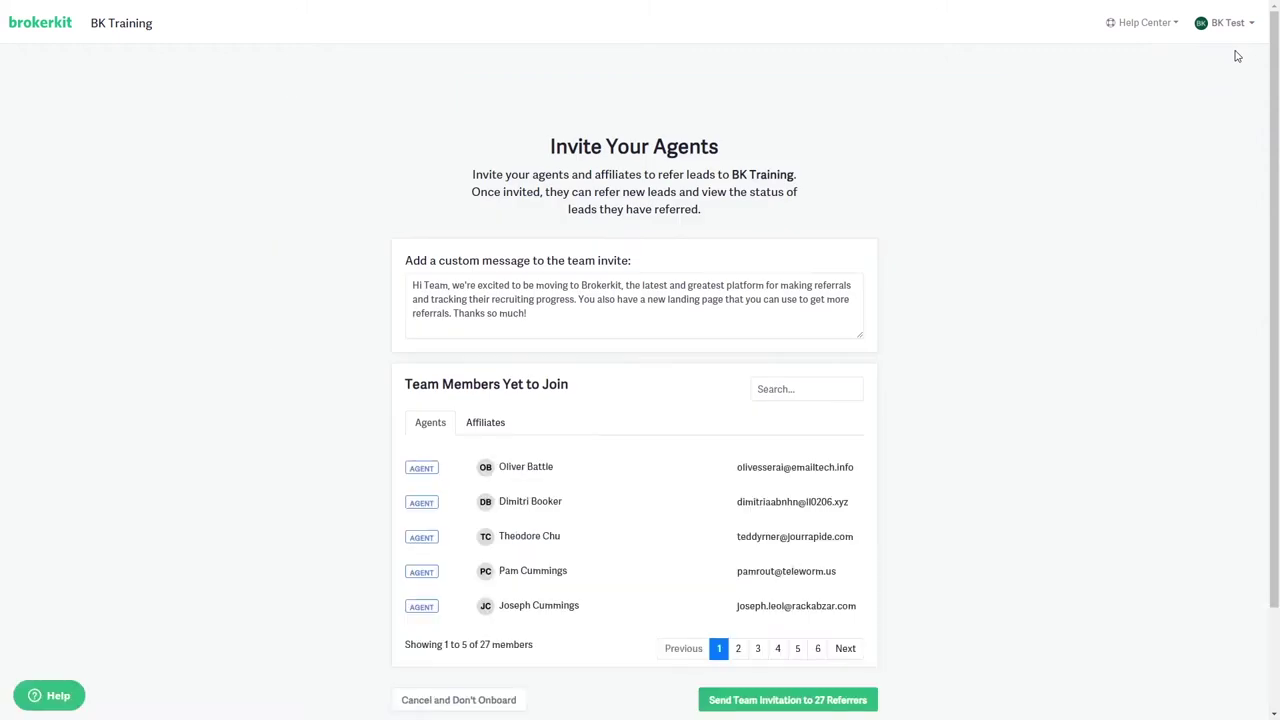
{"action": "scroll", "coordinate": [1237, 56], "scroll_direction": "down", "scroll_amount": 2}
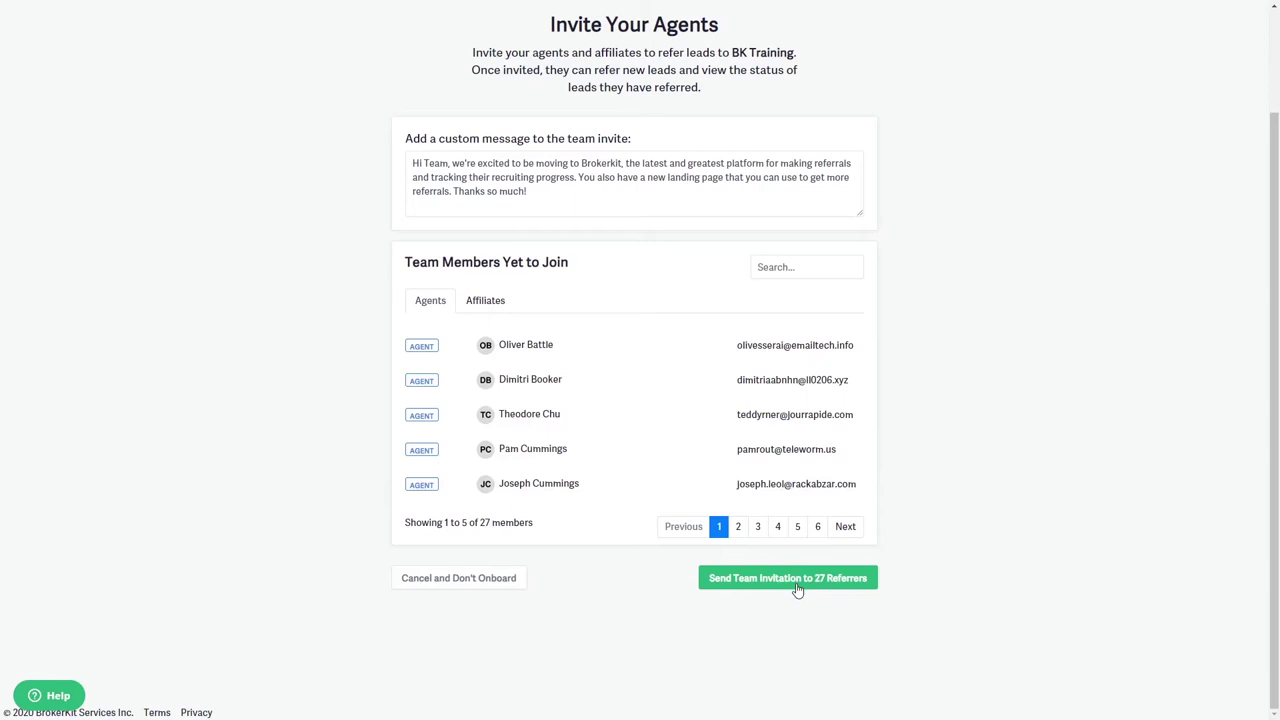
Return to the Manage Team page through the account menu.
{"action": "scroll", "coordinate": [797, 591], "scroll_direction": "up", "scroll_amount": 2}
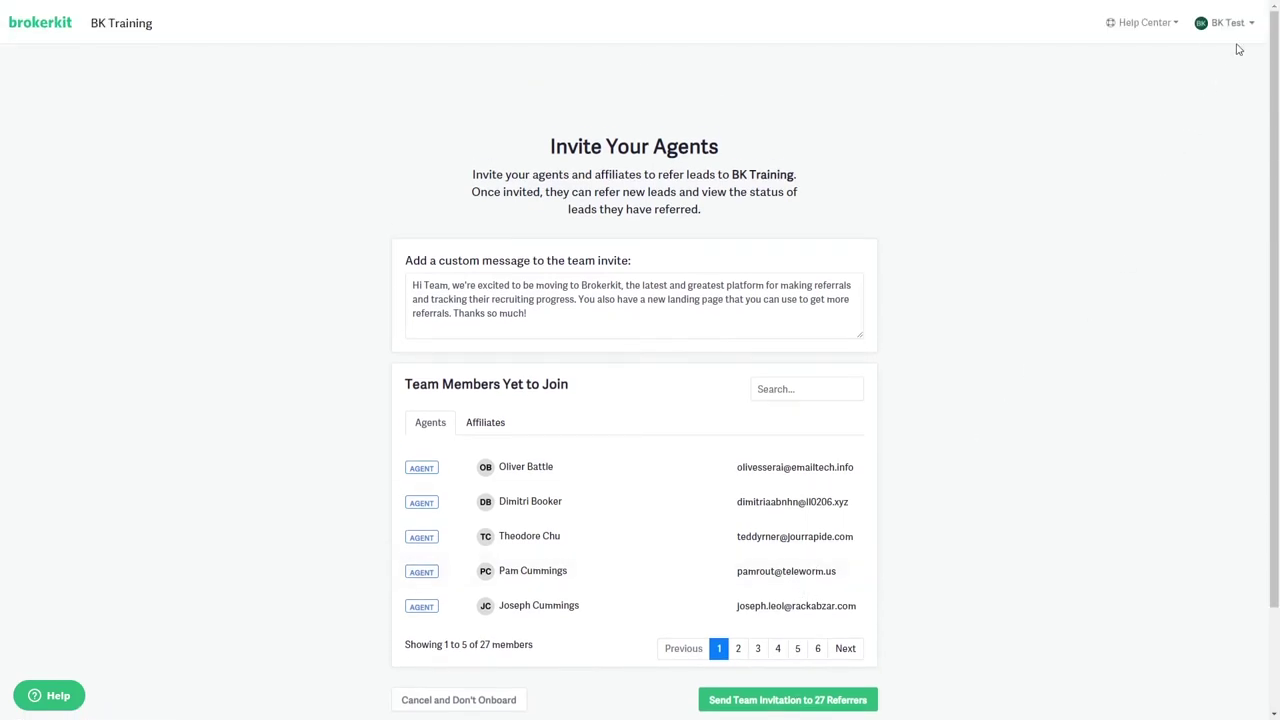
{"action": "left_click", "coordinate": [1240, 24]}
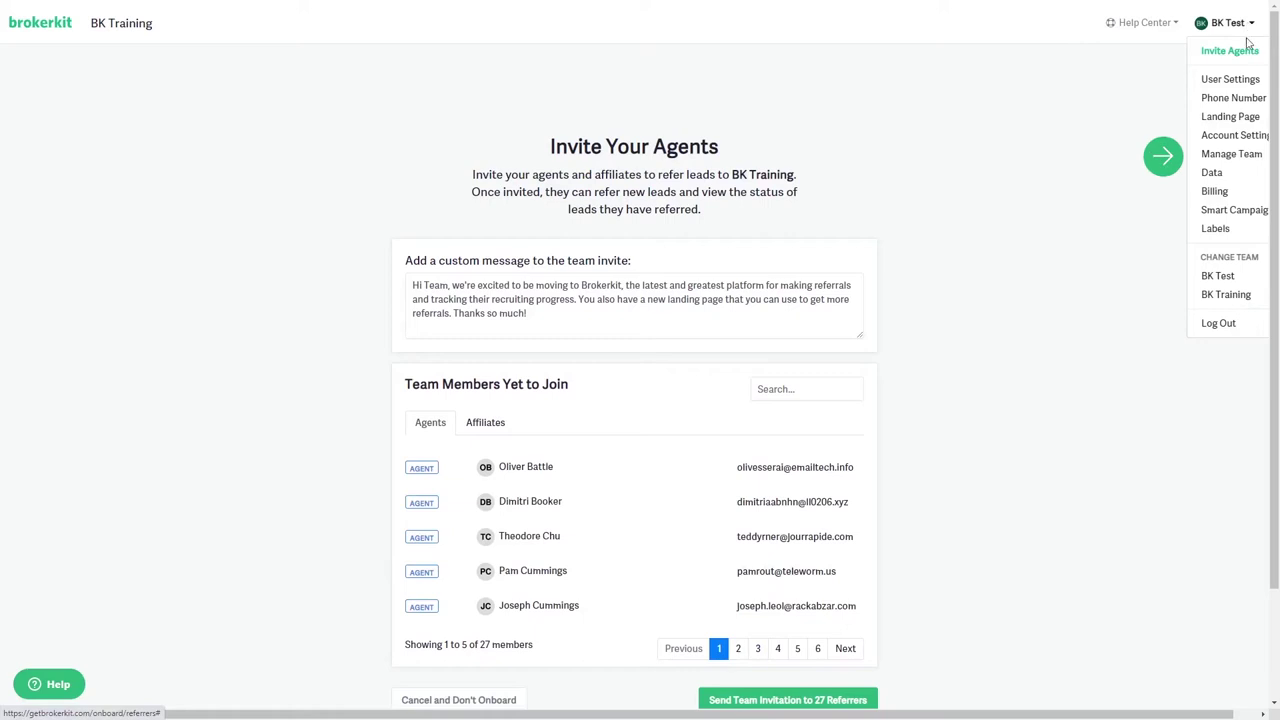
{"action": "left_click", "coordinate": [1224, 155]}
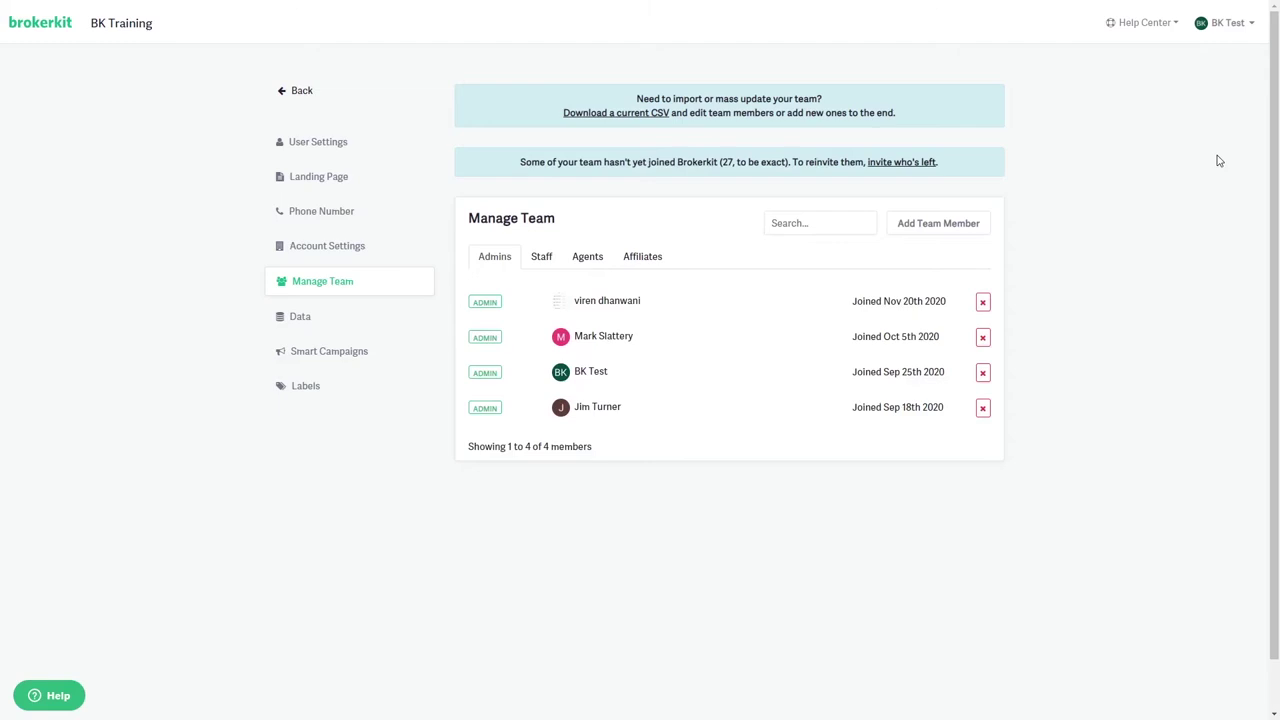
Preview the Add Team Member form and its Role options, then close it without saving.
{"action": "left_click", "coordinate": [935, 226]}
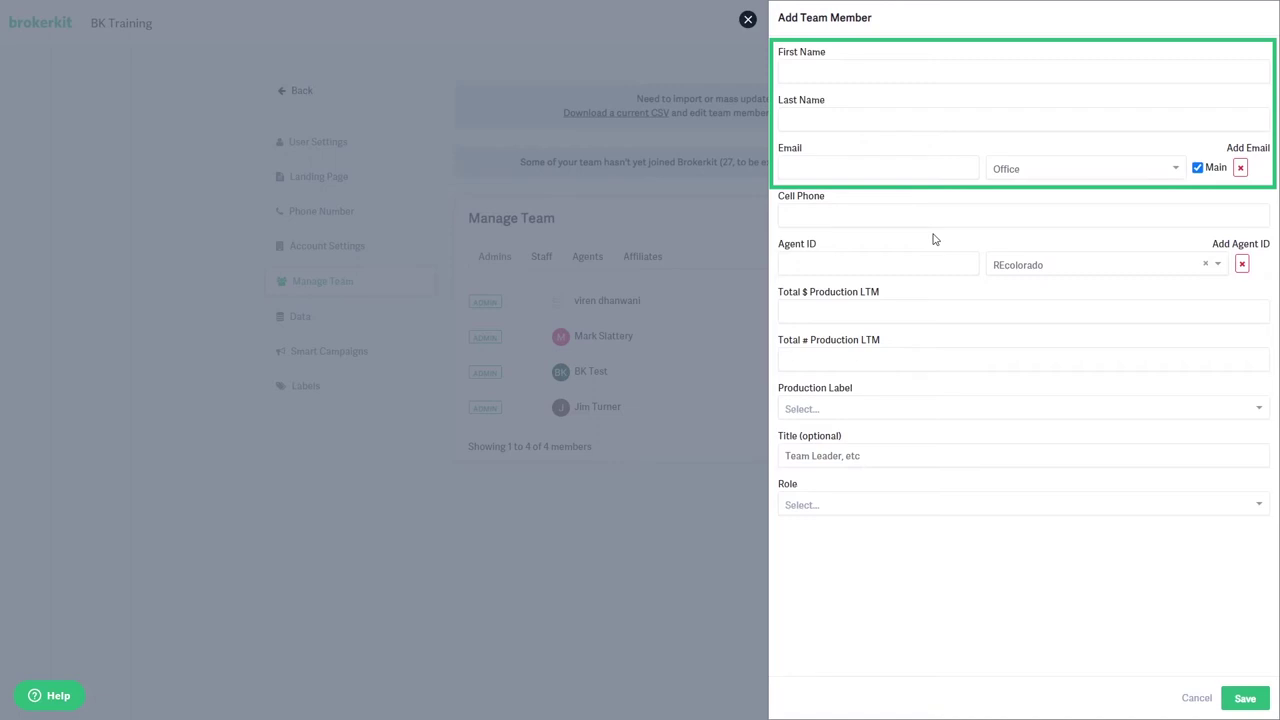
{"action": "left_click", "coordinate": [911, 505]}
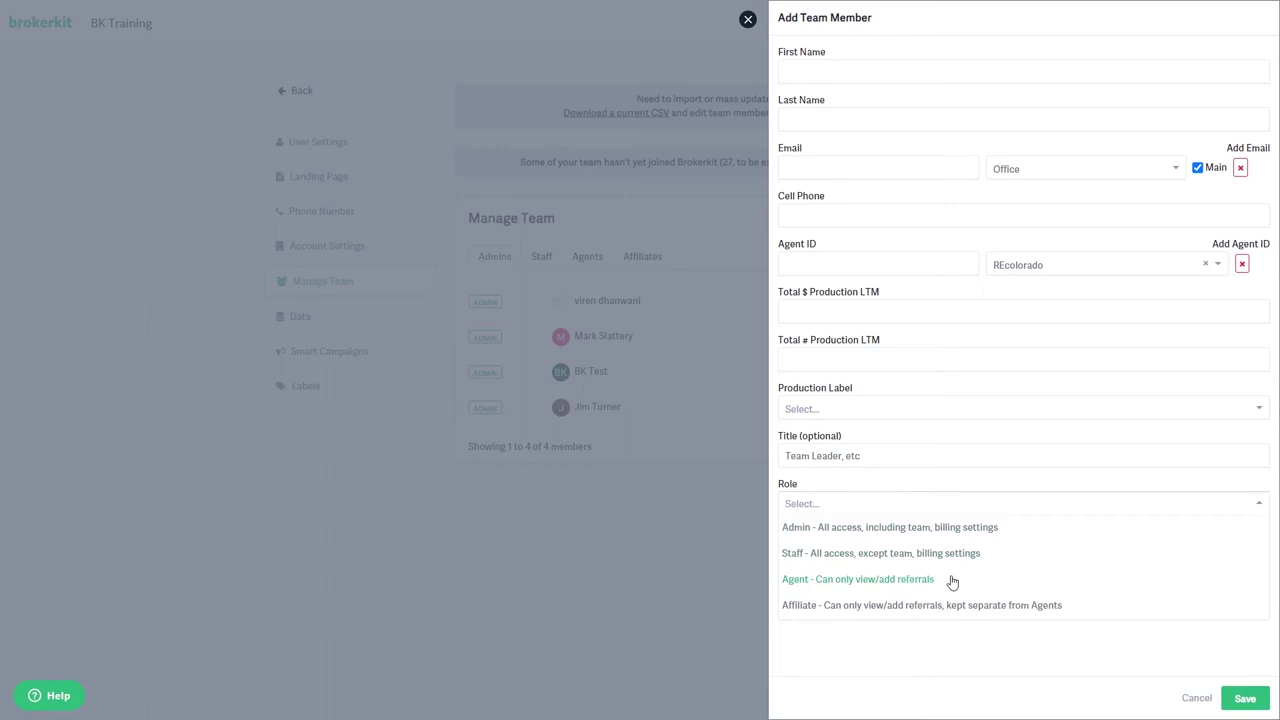
{"action": "left_click", "coordinate": [748, 19]}
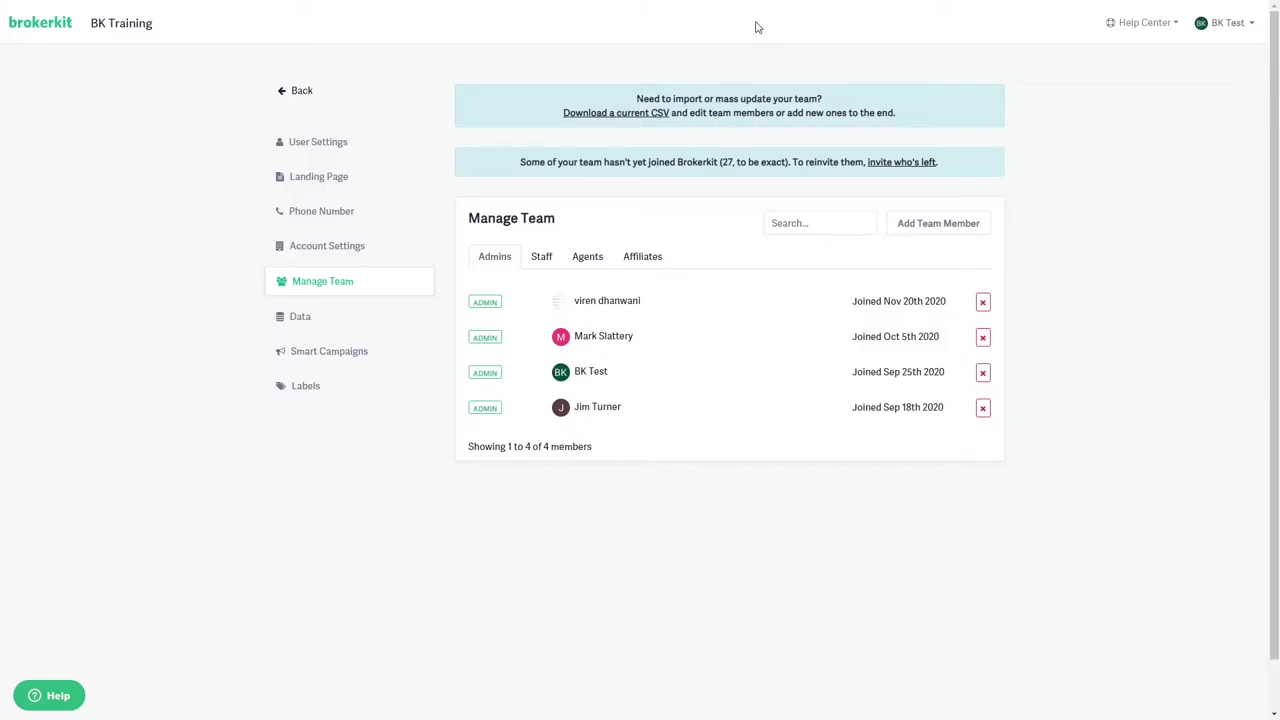
Log out of the BK Test admin account and go to the Brokerkit login page.
{"action": "left_click", "coordinate": [1238, 28]}
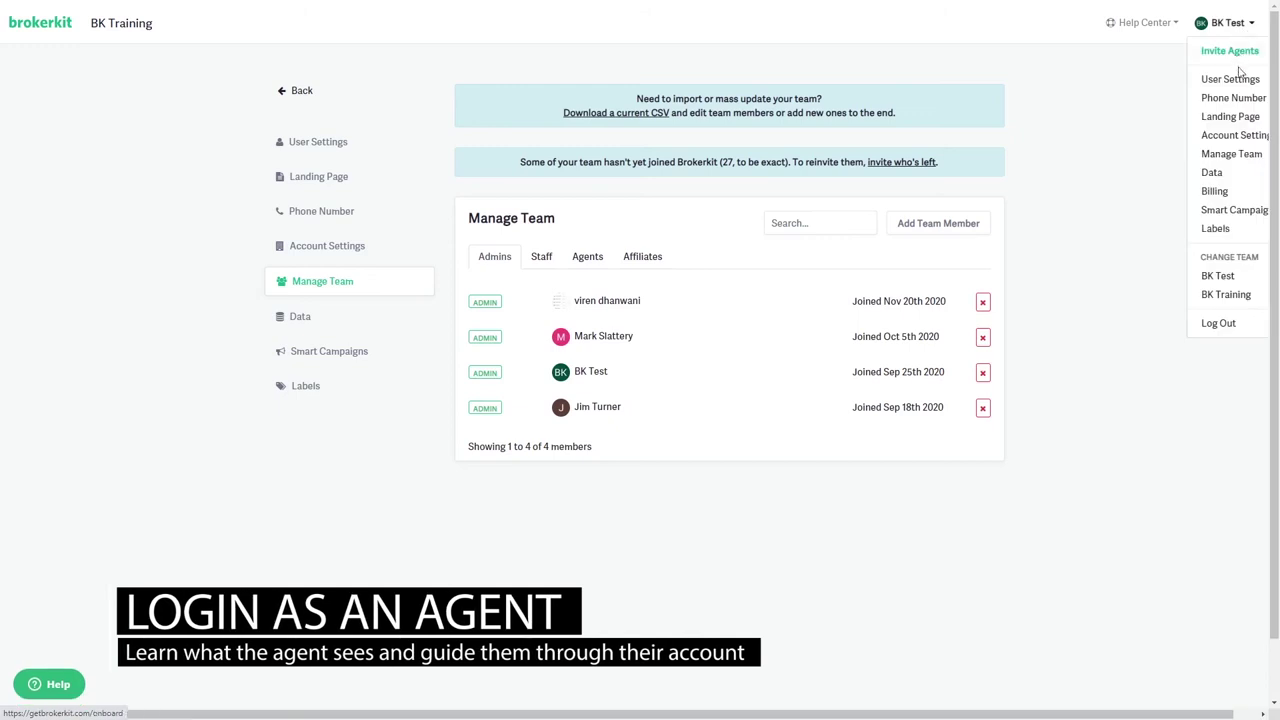
{"action": "left_click", "coordinate": [1219, 325]}
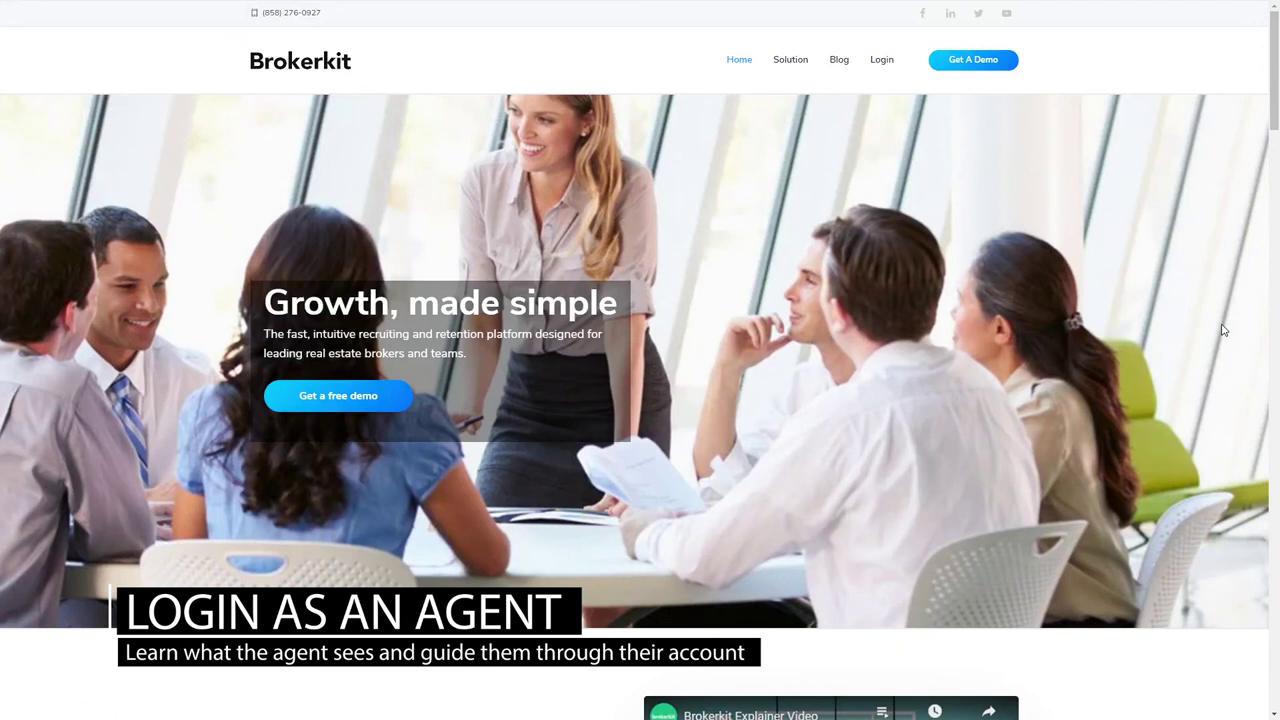
{"action": "left_click", "coordinate": [882, 62]}
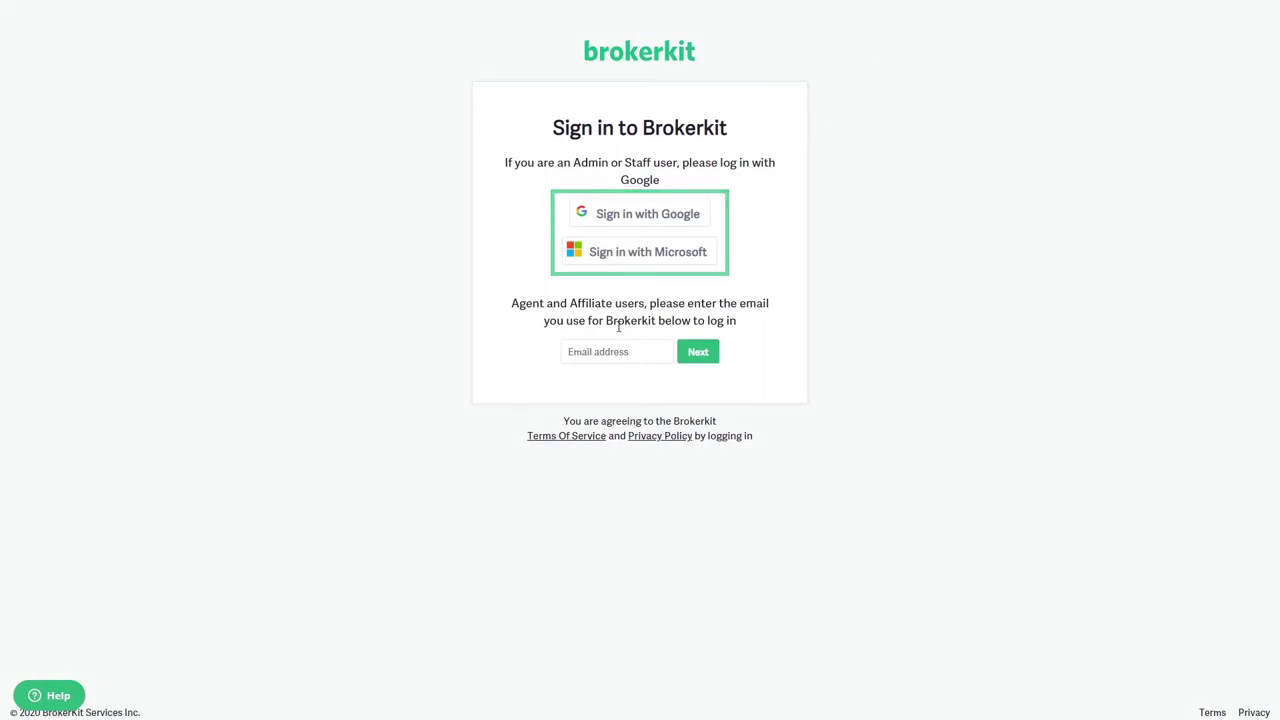
Enter the agent's e-mail address in the sign-in form and continue with Next.
{"action": "left_click", "coordinate": [588, 354]}
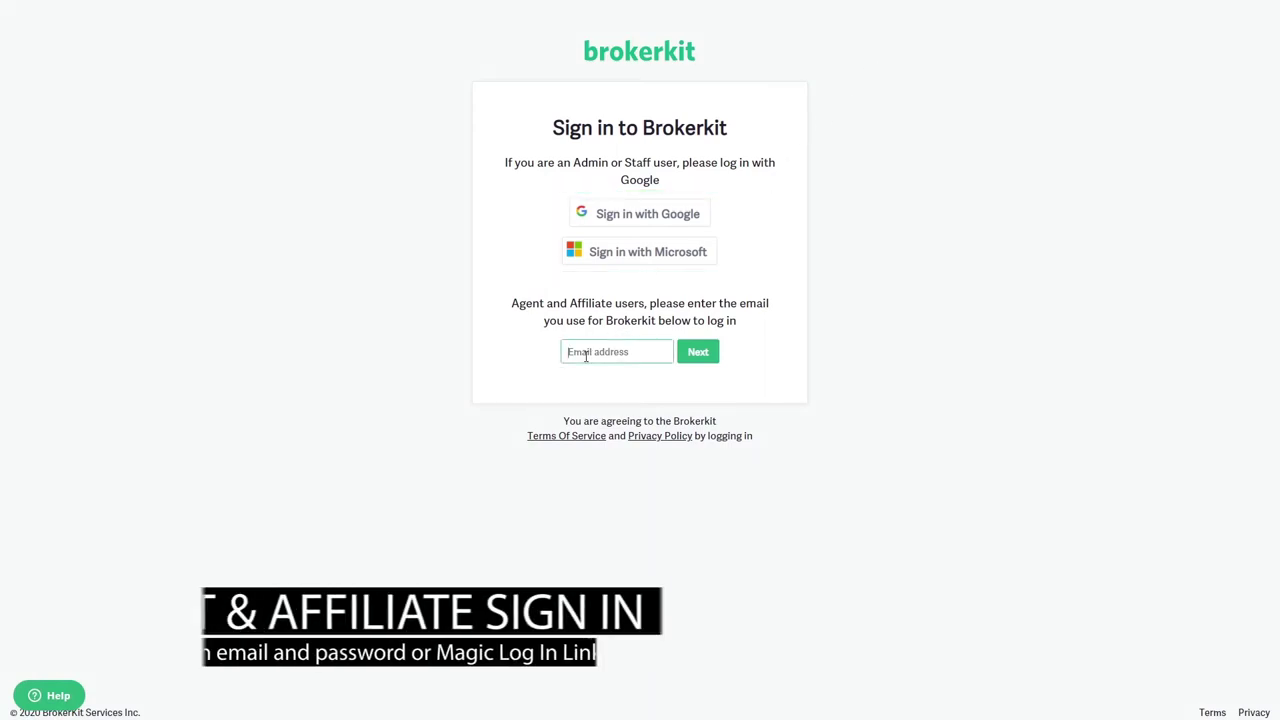
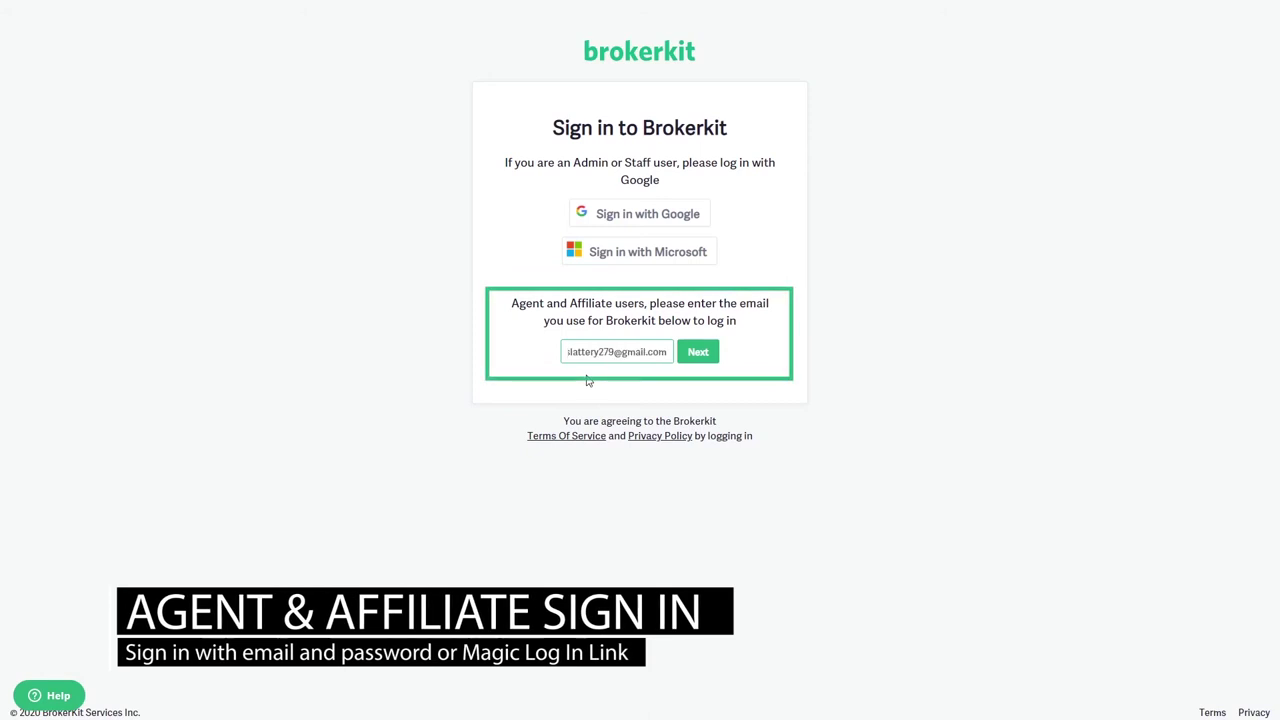
{"action": "left_click", "coordinate": [696, 358]}
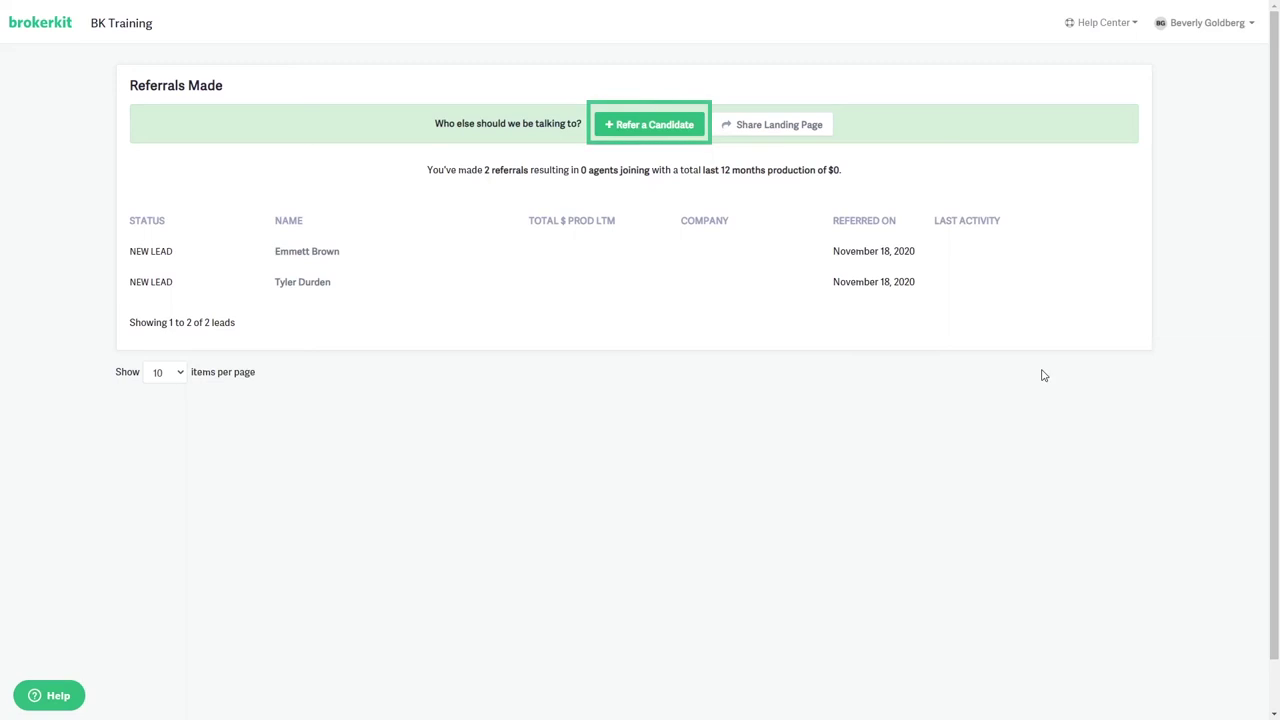
{"action": "left_click", "coordinate": [632, 126]}
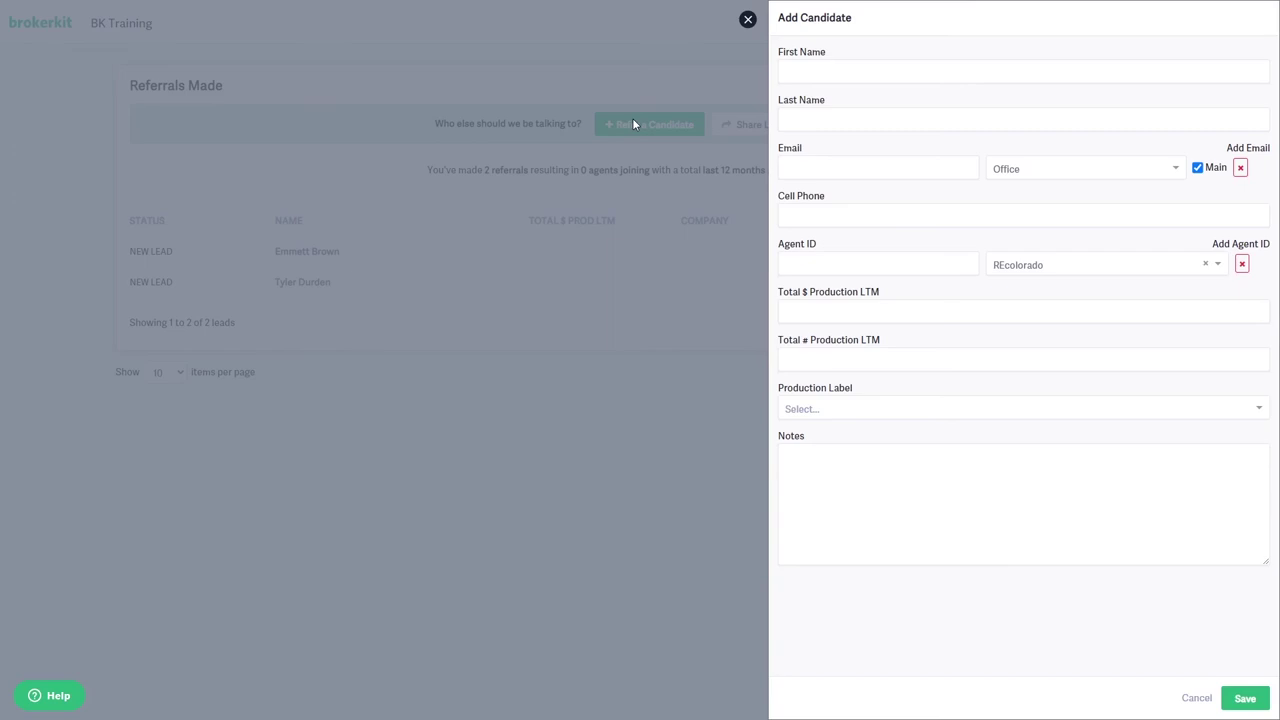
{"action": "key", "text": "Escape"}
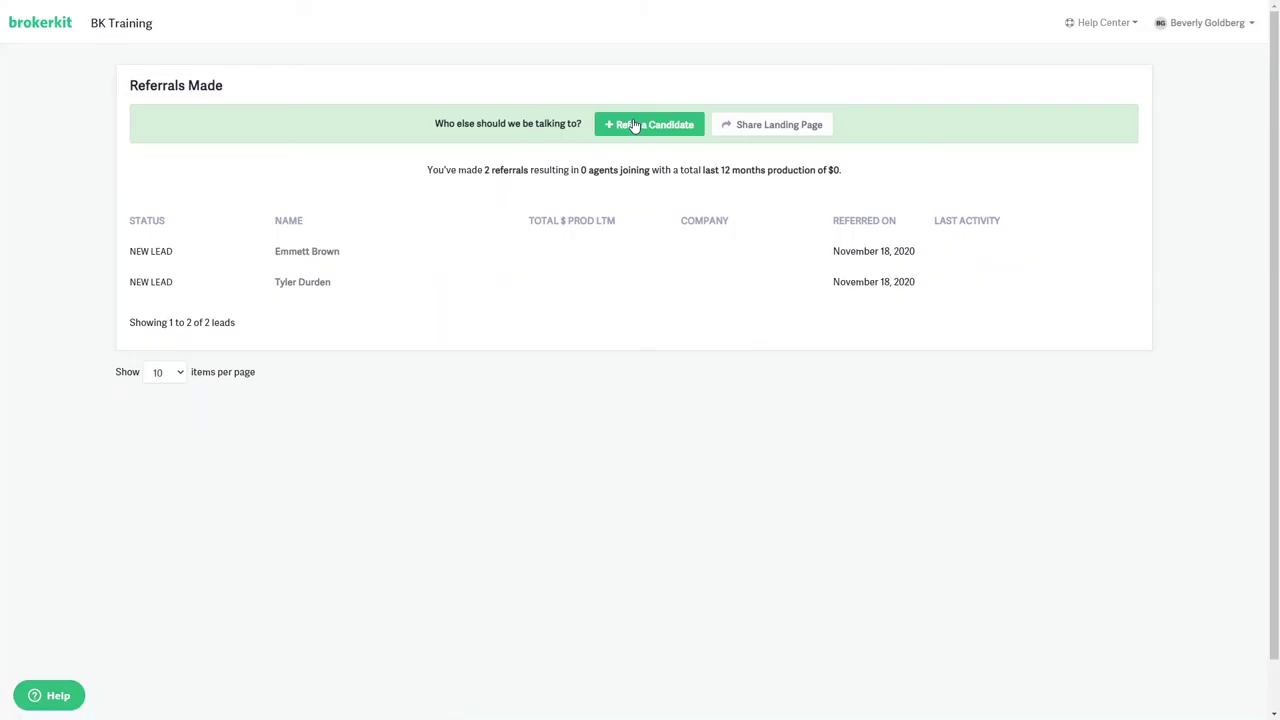
{"action": "left_click", "coordinate": [172, 259]}
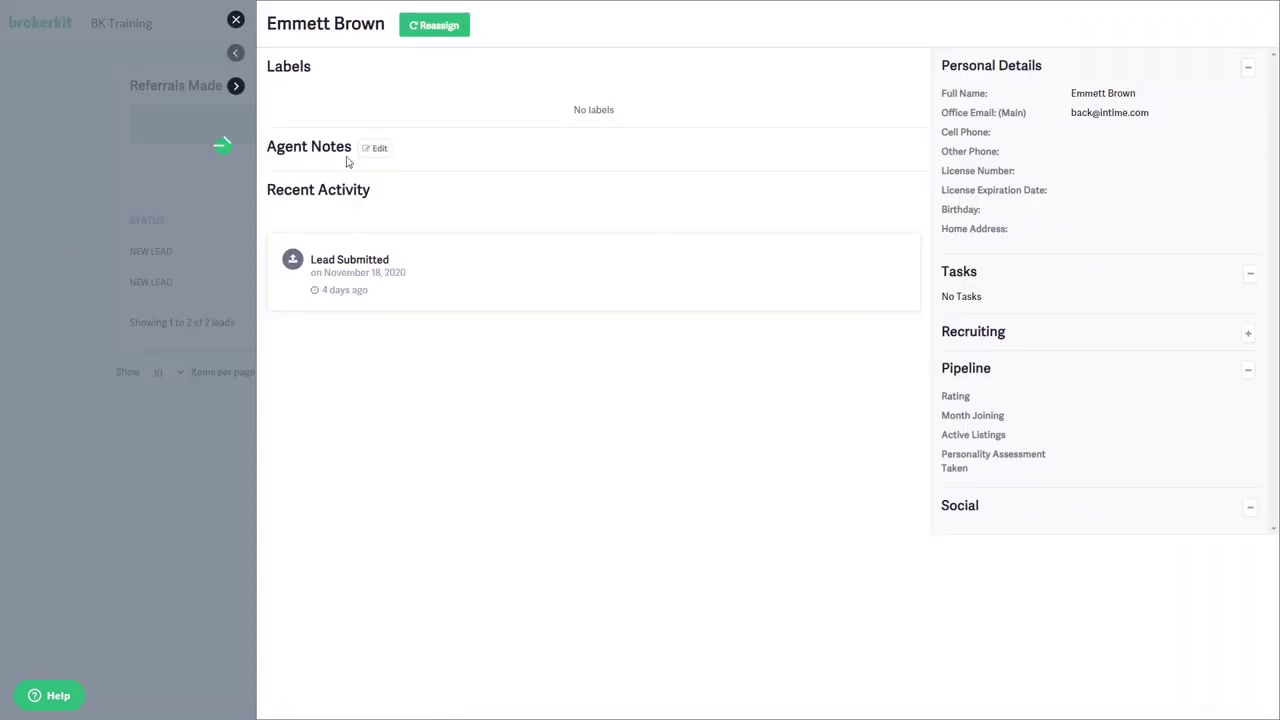
{"action": "left_click", "coordinate": [370, 149]}
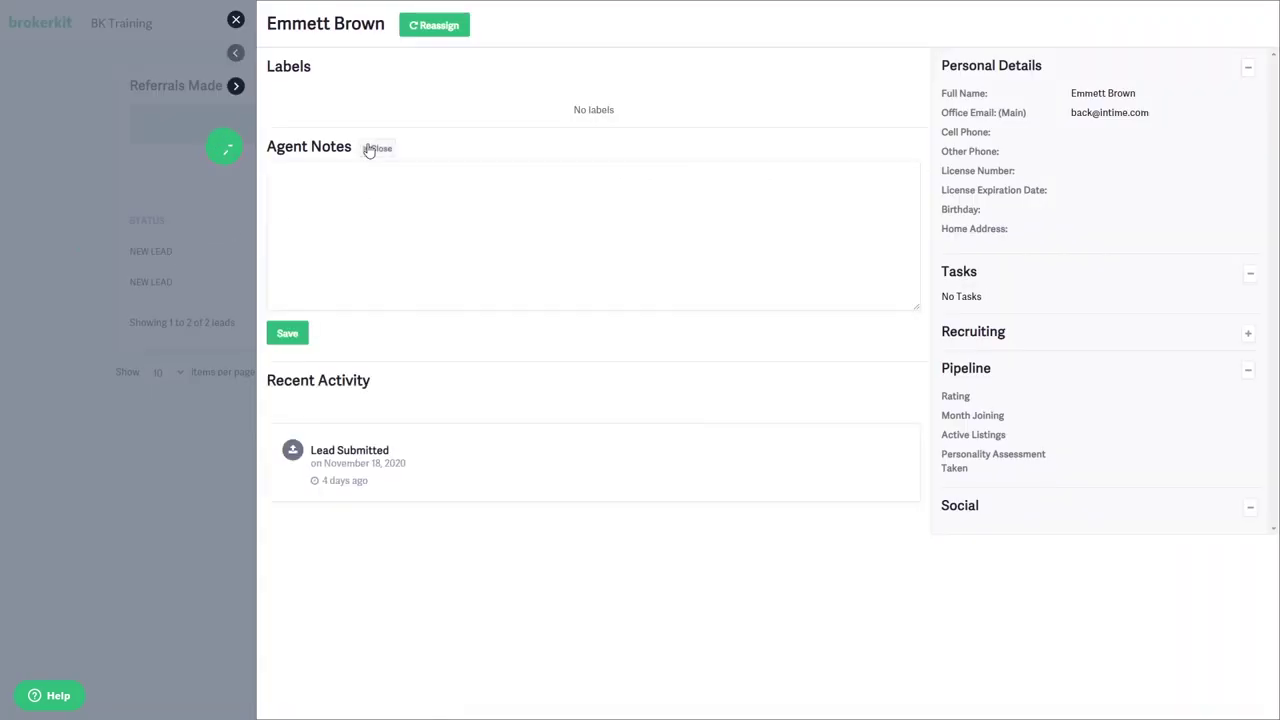
{"action": "left_click", "coordinate": [236, 20]}
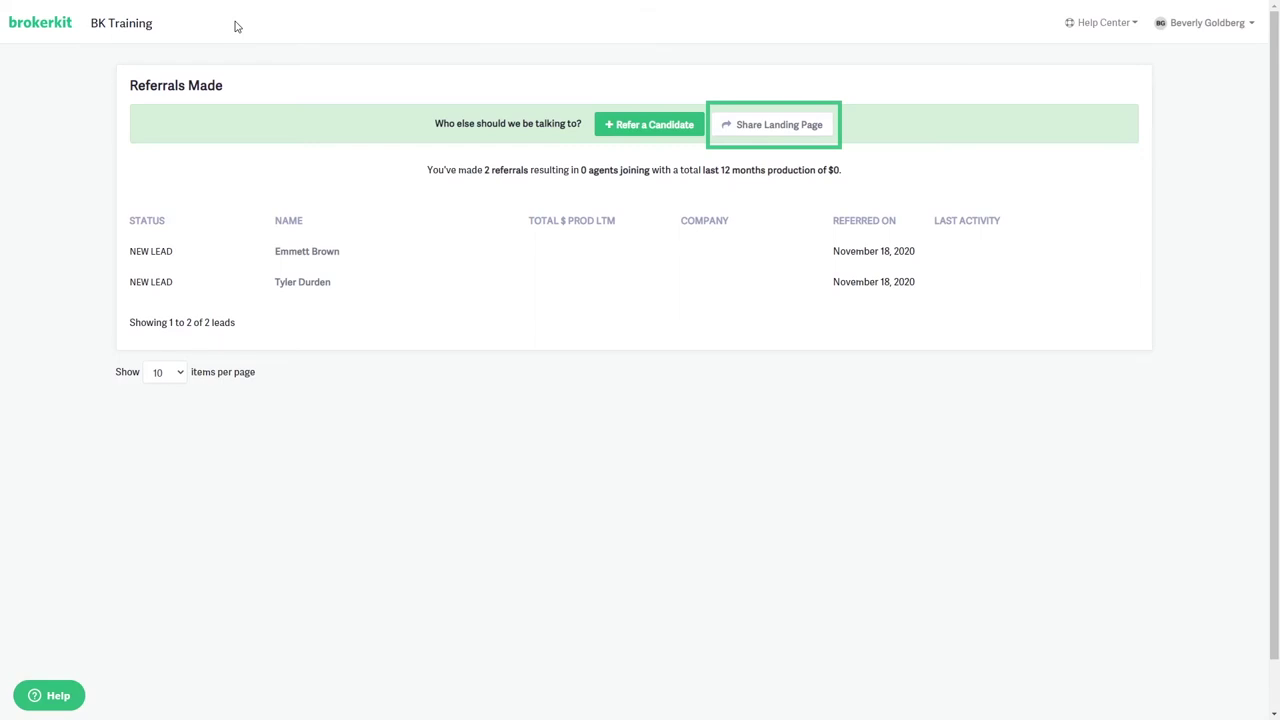
{"action": "left_click", "coordinate": [745, 128]}
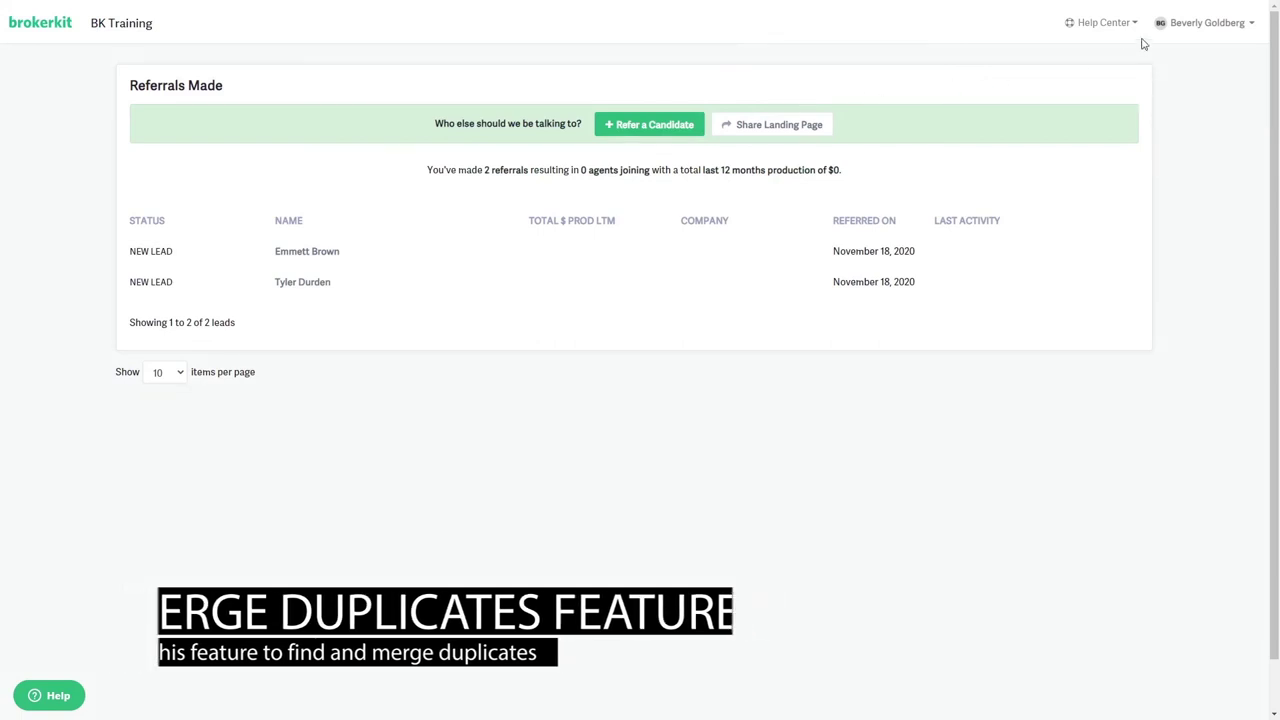
{"action": "left_click", "coordinate": [1207, 24]}
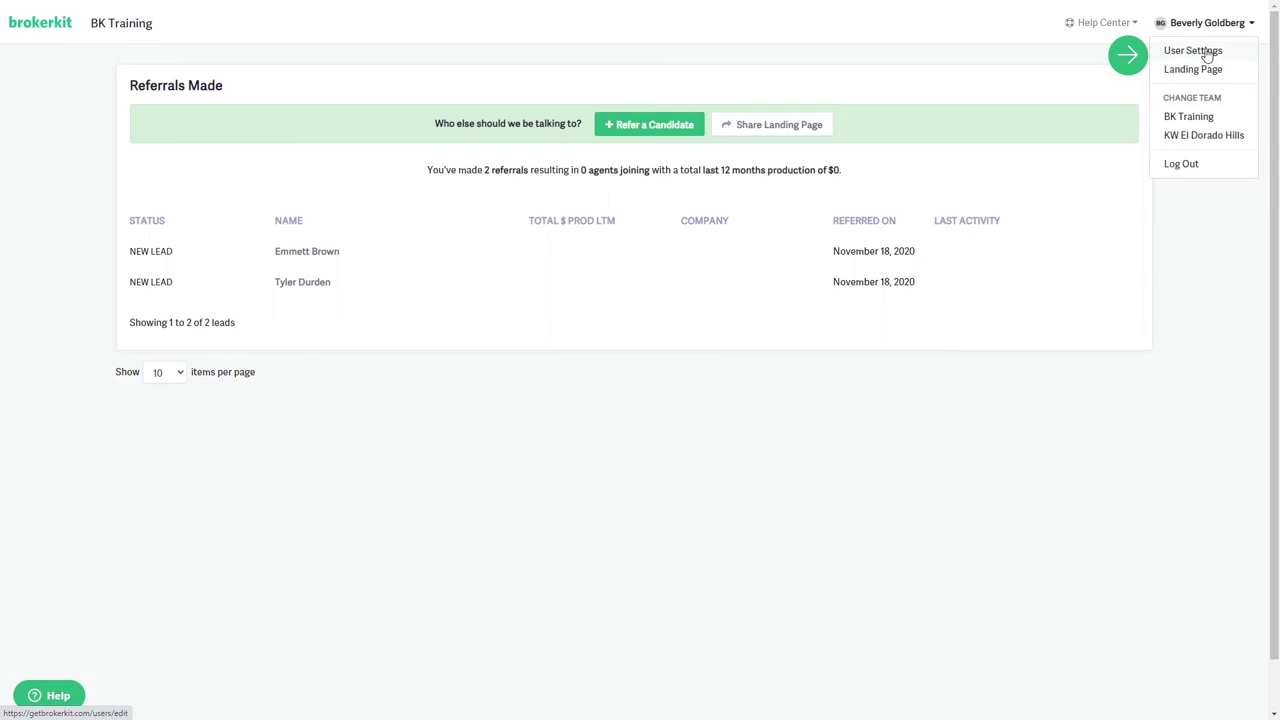
{"action": "left_click", "coordinate": [1206, 51]}
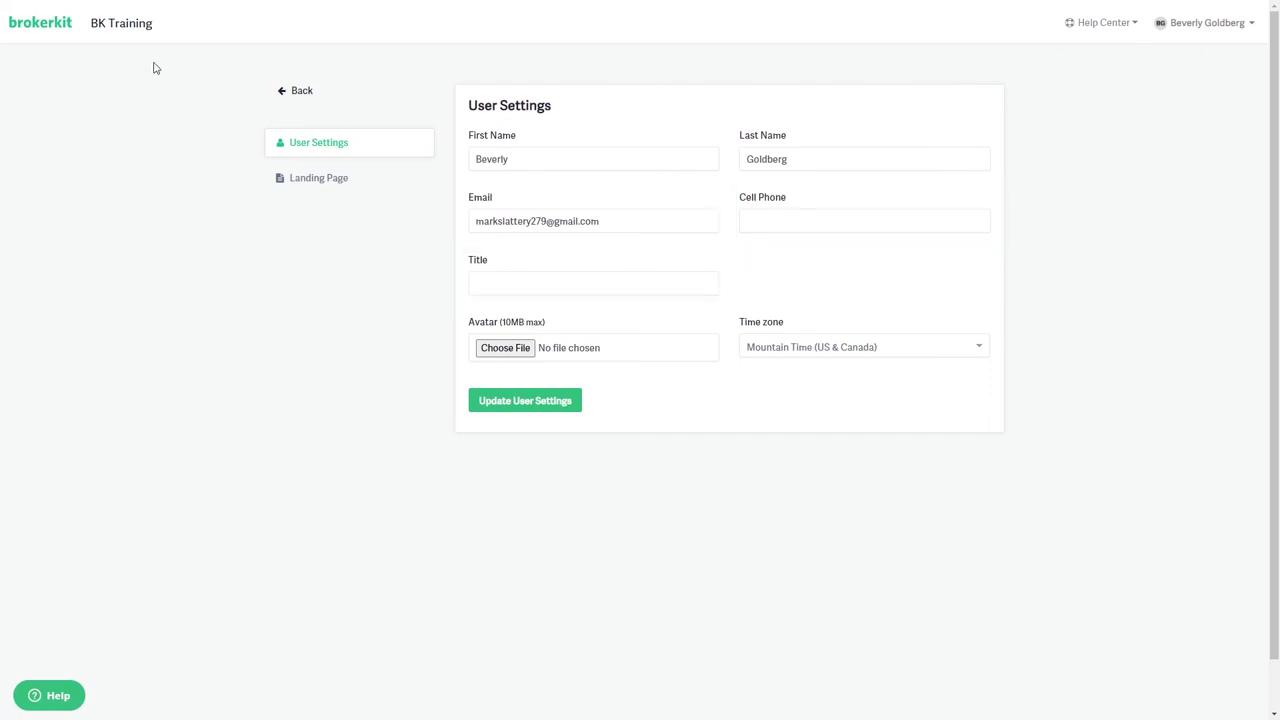
{"action": "left_click", "coordinate": [42, 35]}
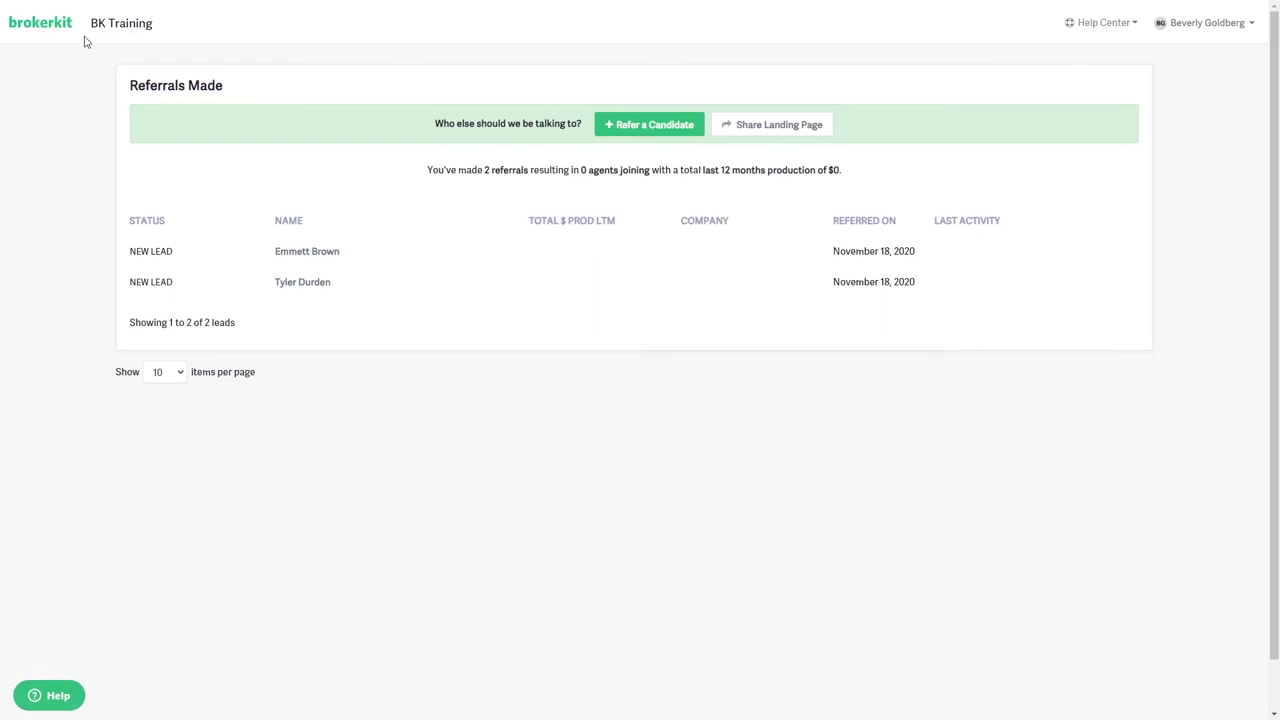
{"action": "left_click", "coordinate": [766, 131]}
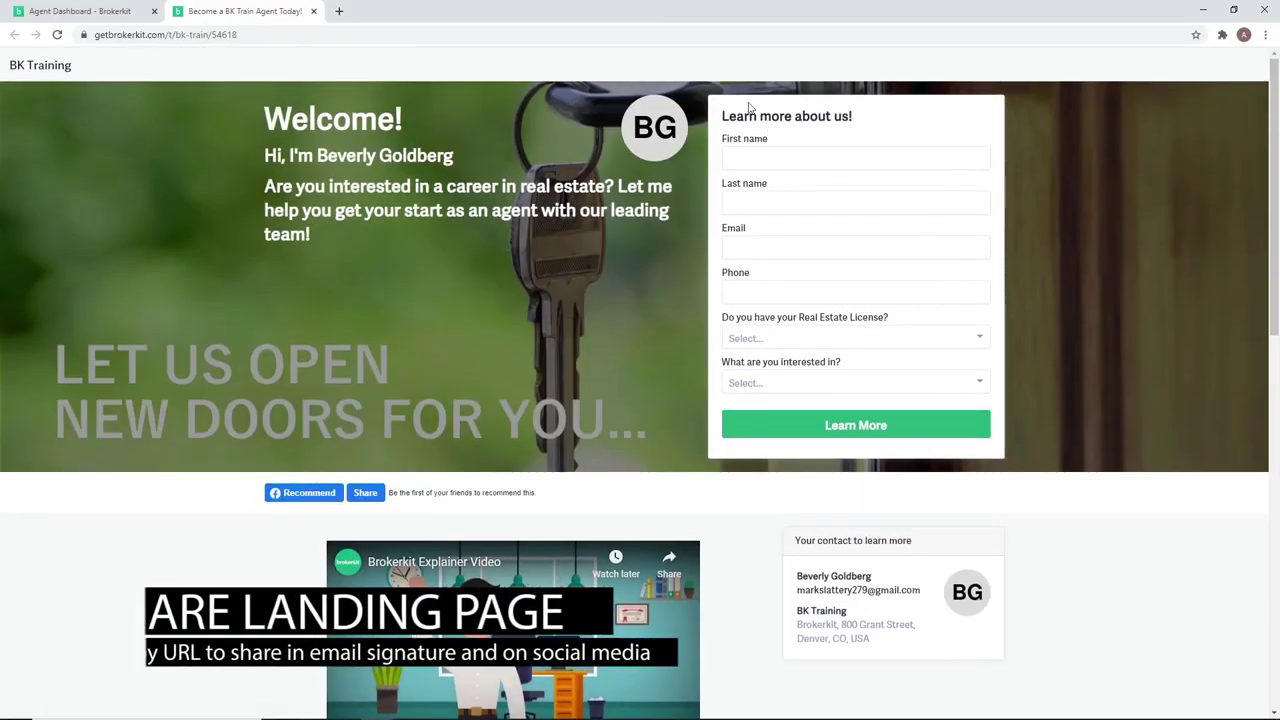
Copy the landing page URL, close its tab, and show the Referrals dashboard full screen.
{"action": "left_click", "coordinate": [258, 34]}
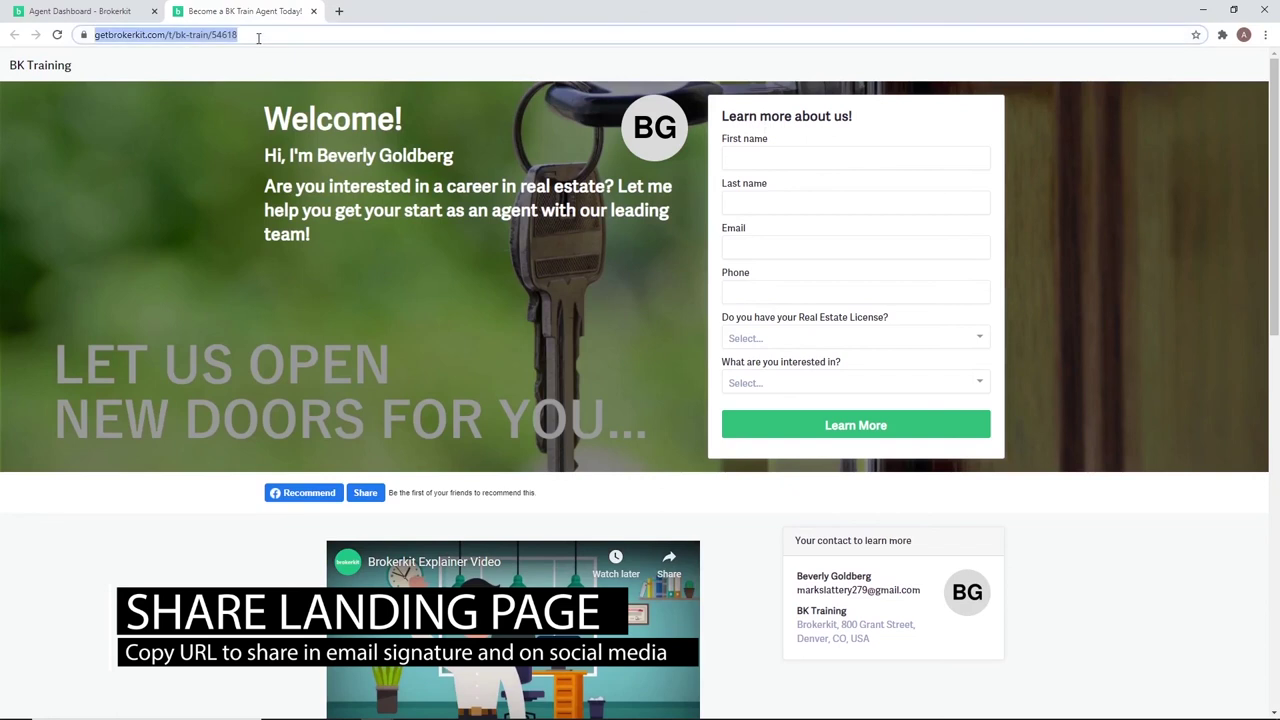
{"action": "right_click", "coordinate": [258, 36]}
{"action": "left_click", "coordinate": [289, 112]}
{"action": "left_click", "coordinate": [313, 12]}
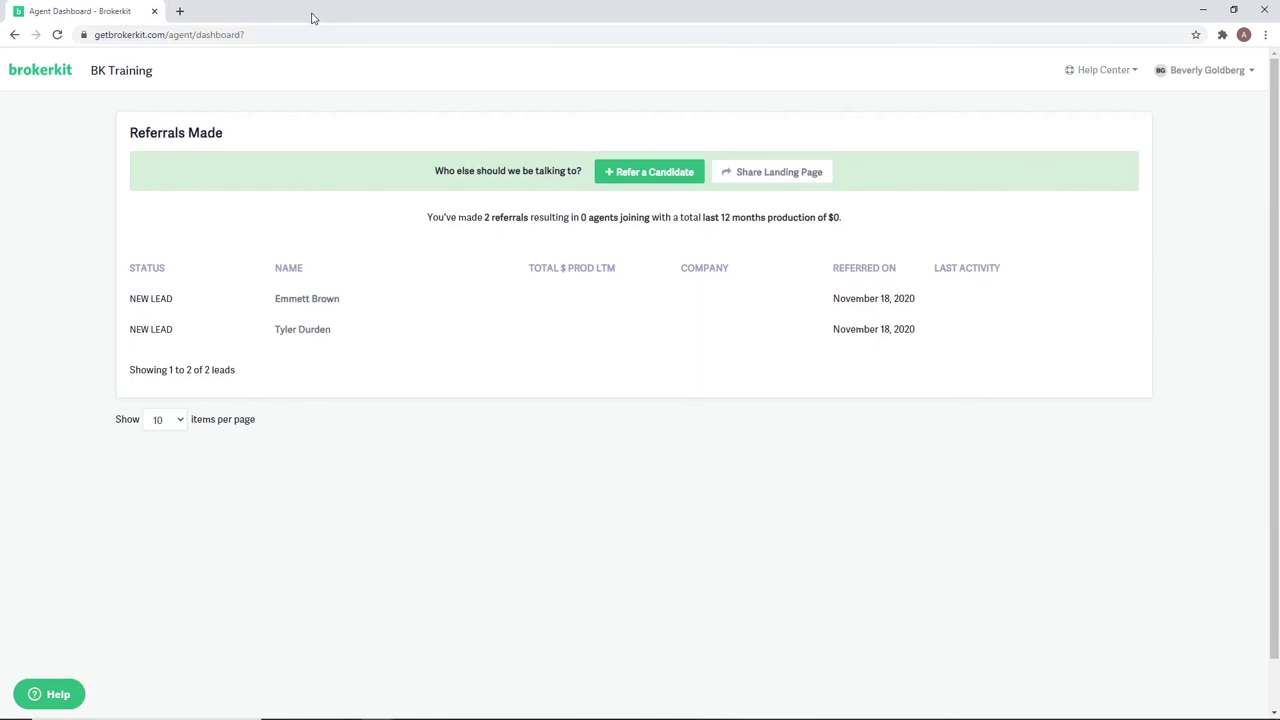
{"action": "key", "text": "F11"}
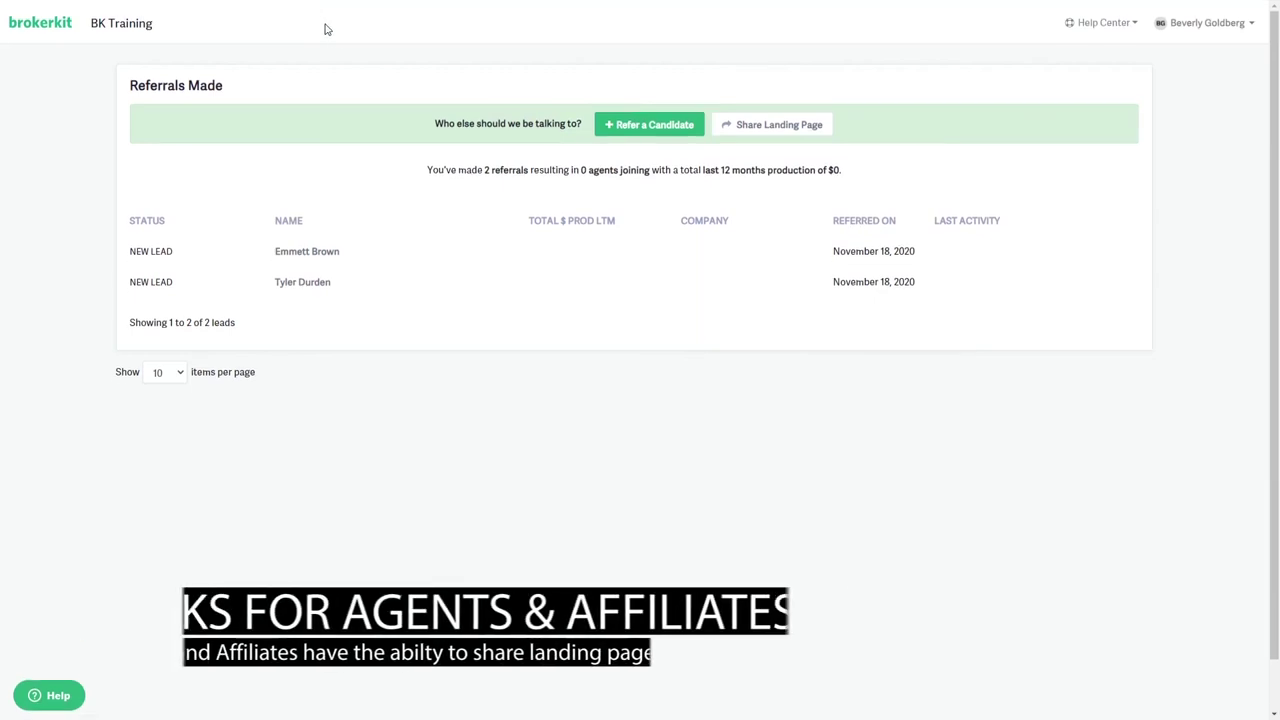